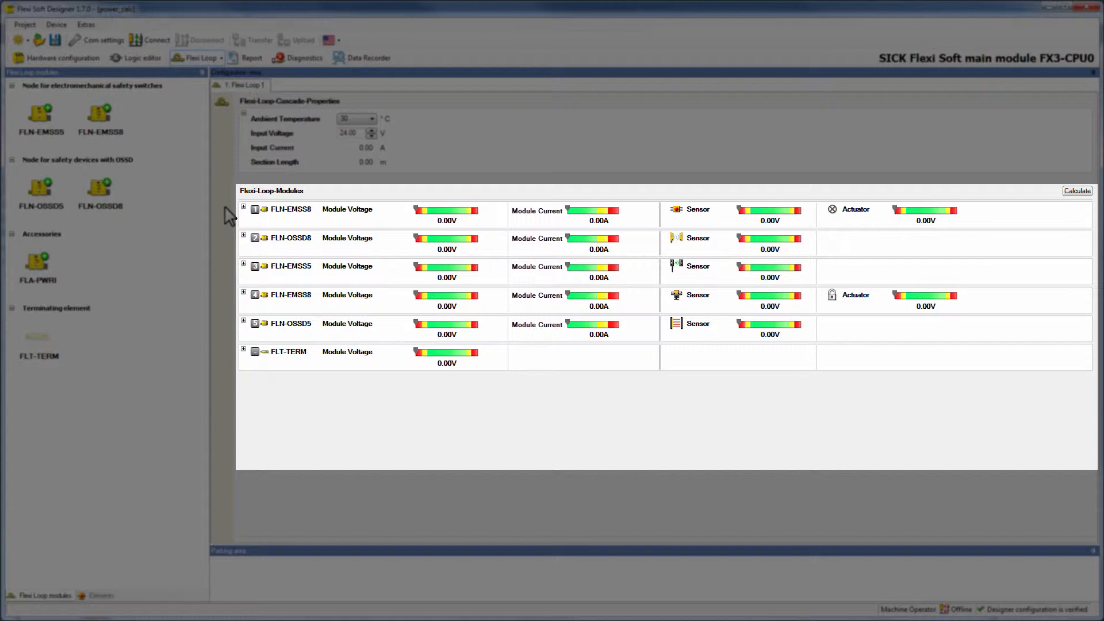
Step: Set the module cable of the first FLN-EMSS8 module to DOL-12 05-G 05M C
left_click(244, 208)
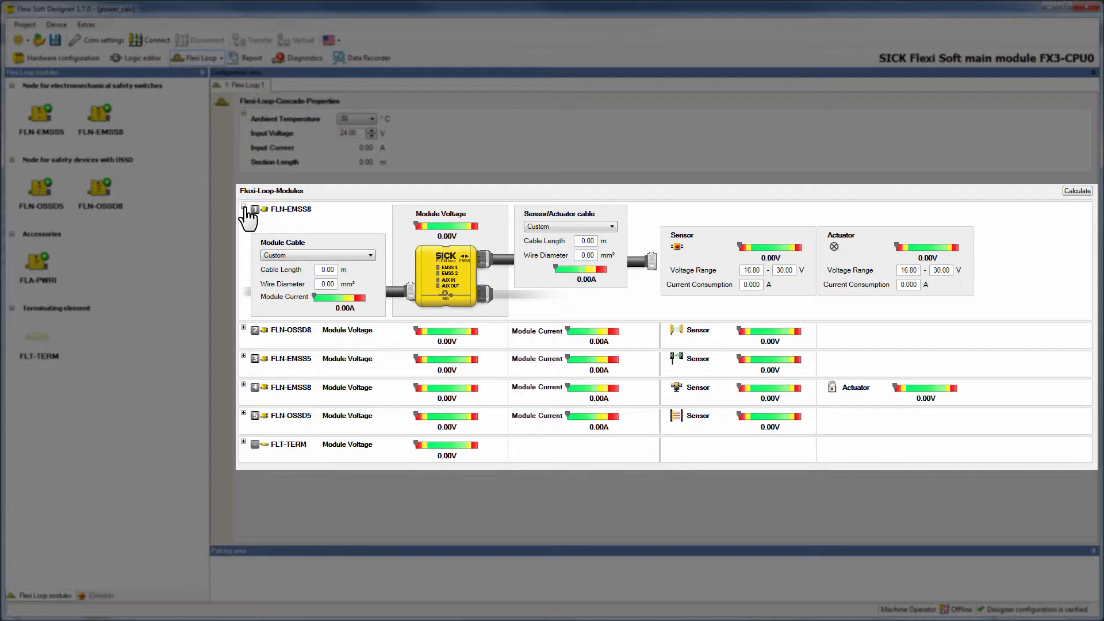
left_click(326, 255)
left_click(305, 265)
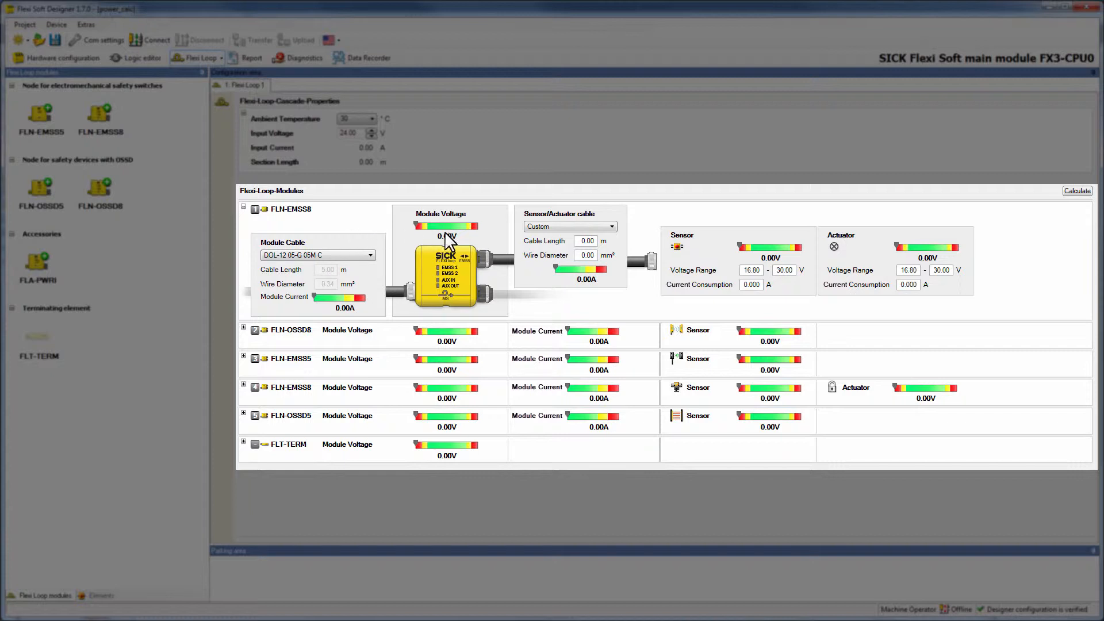
Step: Give the first module's custom sensor/actuator cable a length of 0.80 m and a wire diameter of 0.34 mm²
left_click(588, 241)
type("8")
left_click(588, 256)
type("34")
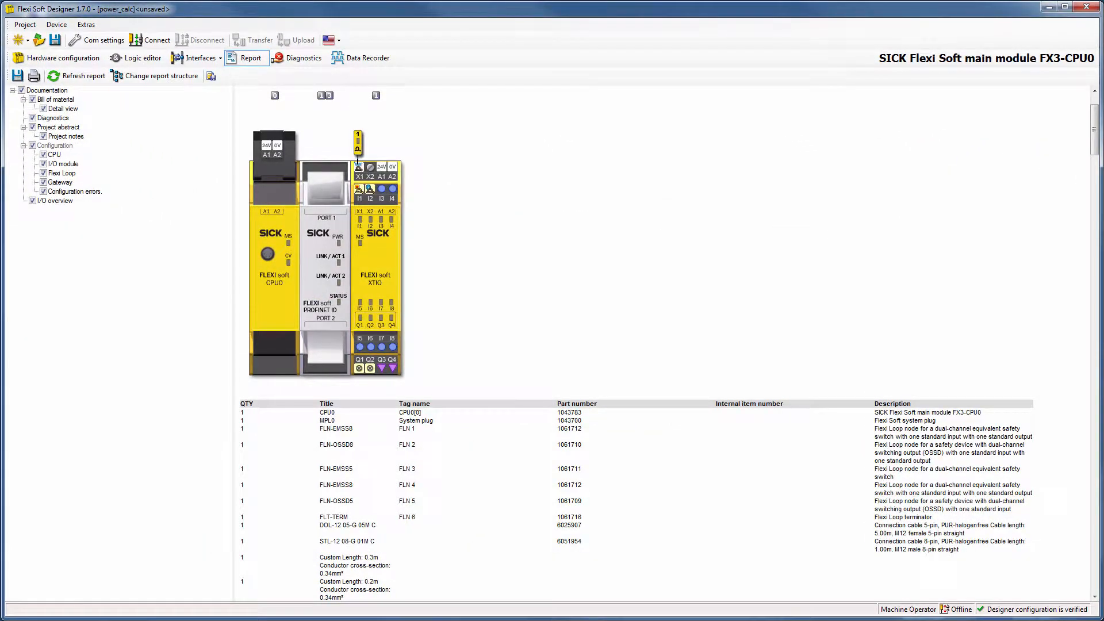
Step: Examine the report's bill of material for the modules and connection cables used in the project
scroll(670, 342, "down", 5)
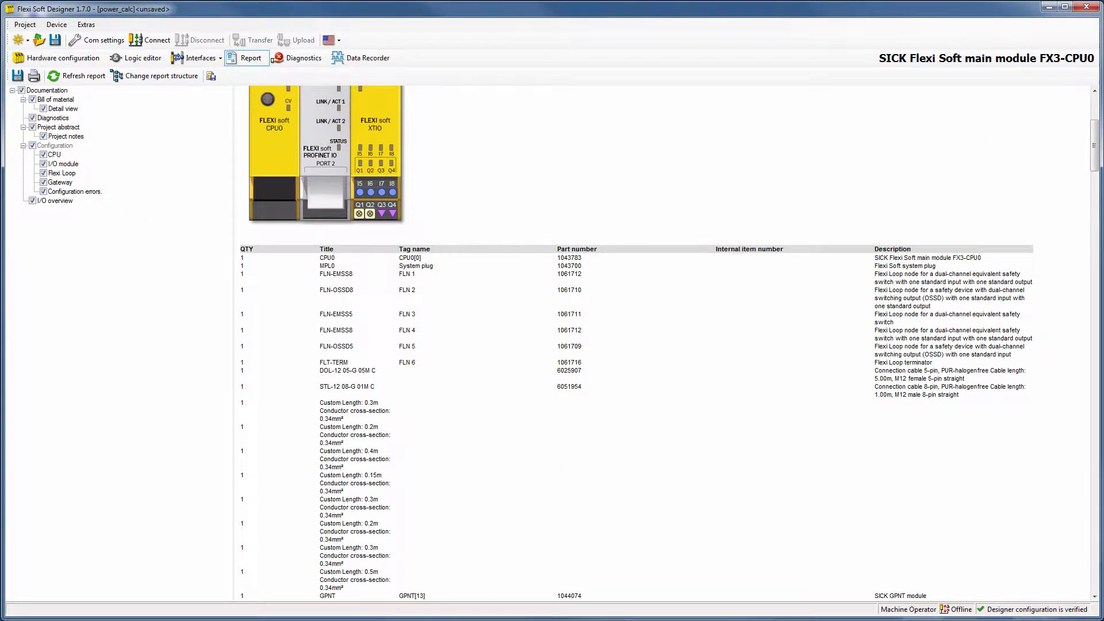
scroll(635, 336, "down", 3)
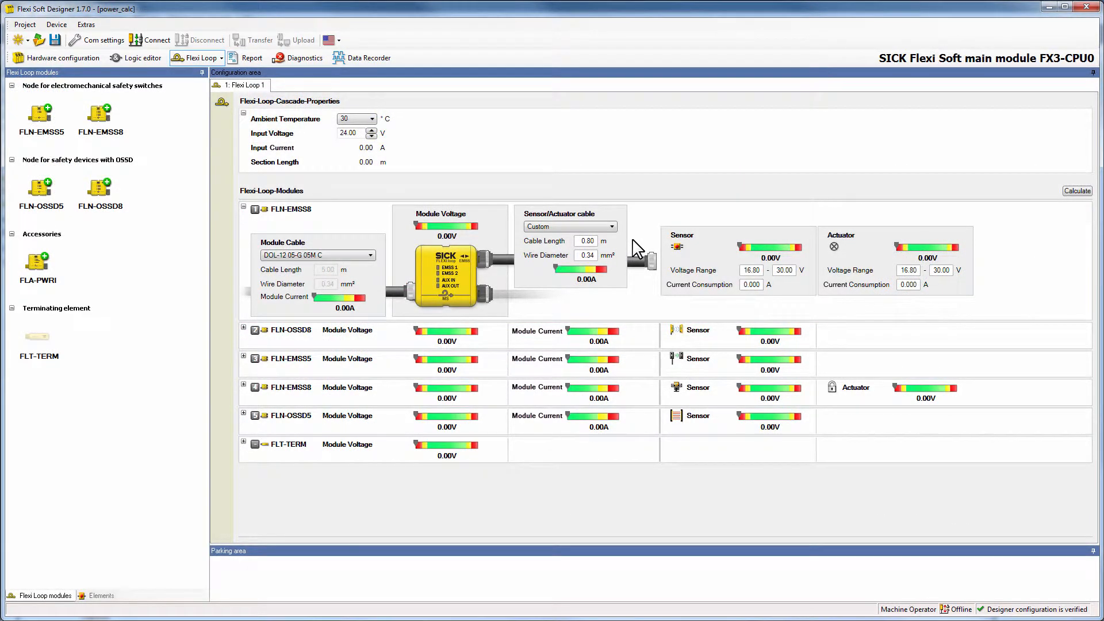
Step: Set the first module's sensor to 0.100 A and up to 30.00 V, its actuator to 0.014 A, and calculate the power values
left_click(751, 284)
type("1")
left_click(786, 272)
type("3")
key("BackSpace")
type("0")
left_click(1074, 192)
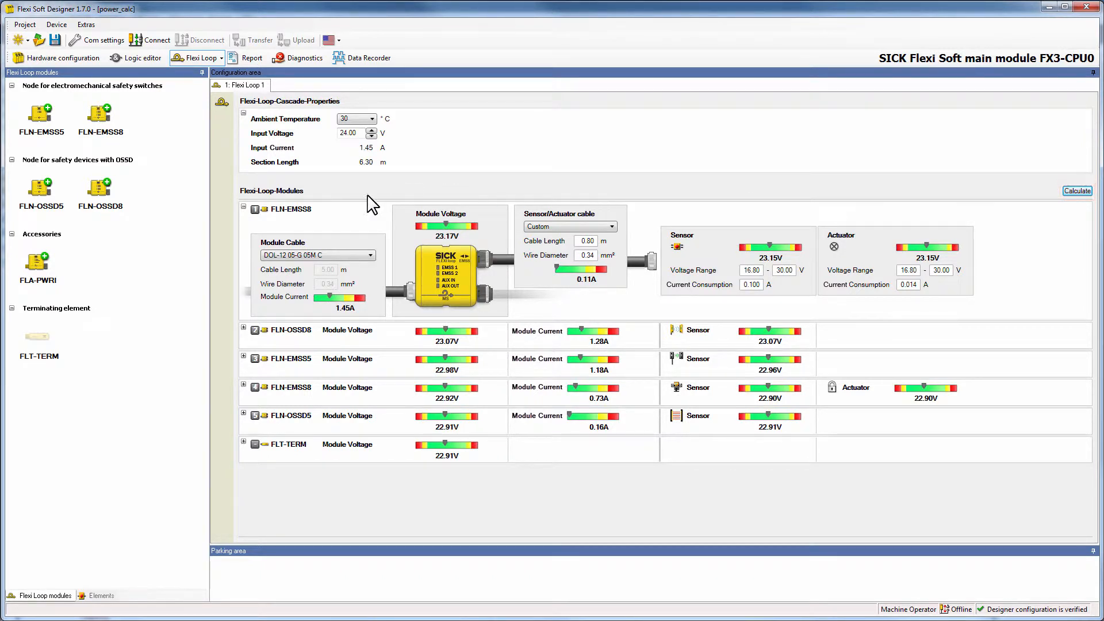
left_click(244, 208)
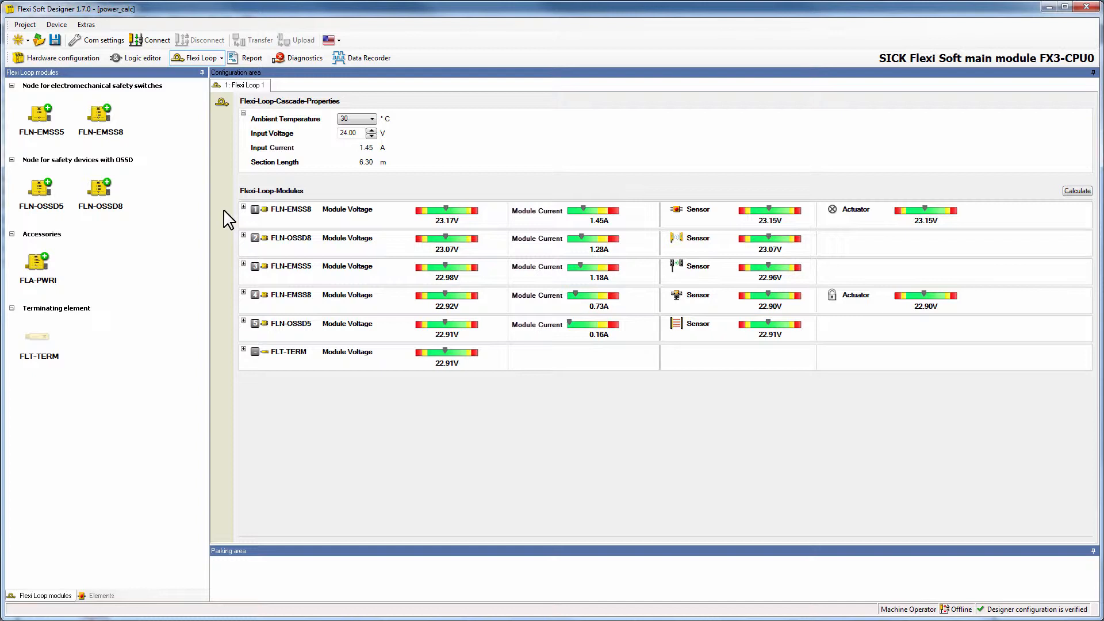
Step: Set the module cable length of the second module, FLN-OSSD8, to 25 m
left_click(243, 237)
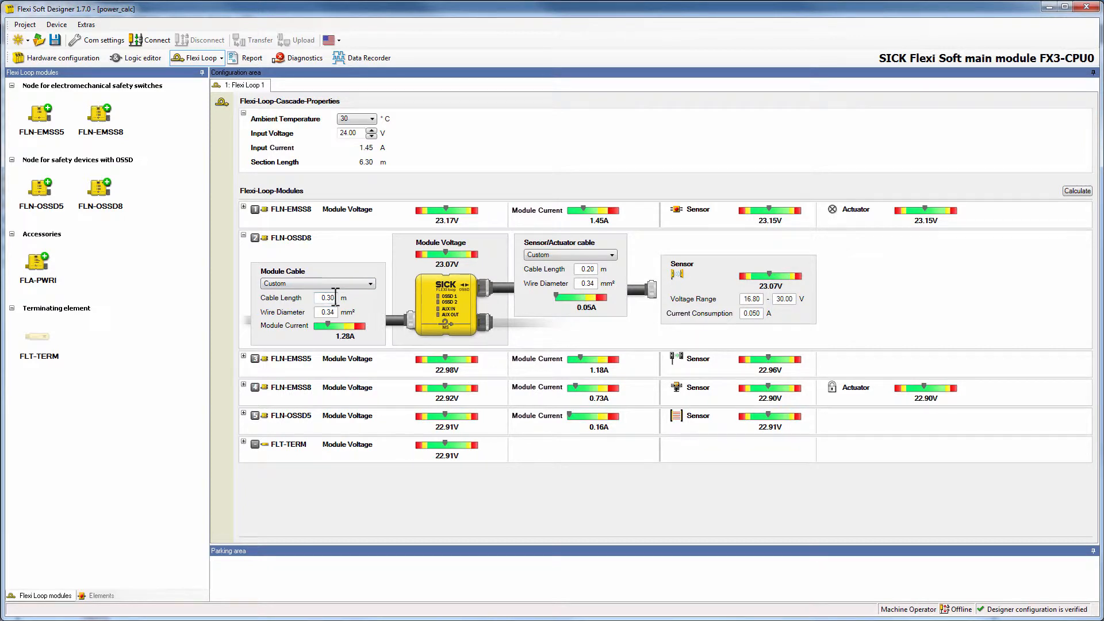
left_click_drag(319, 298, 345, 299)
type("25")
key("Tab")
Step: Set the module cable length of the third module, FLN-EMSS5, to 25 m
left_click(243, 357)
left_click_drag(318, 419, 351, 426)
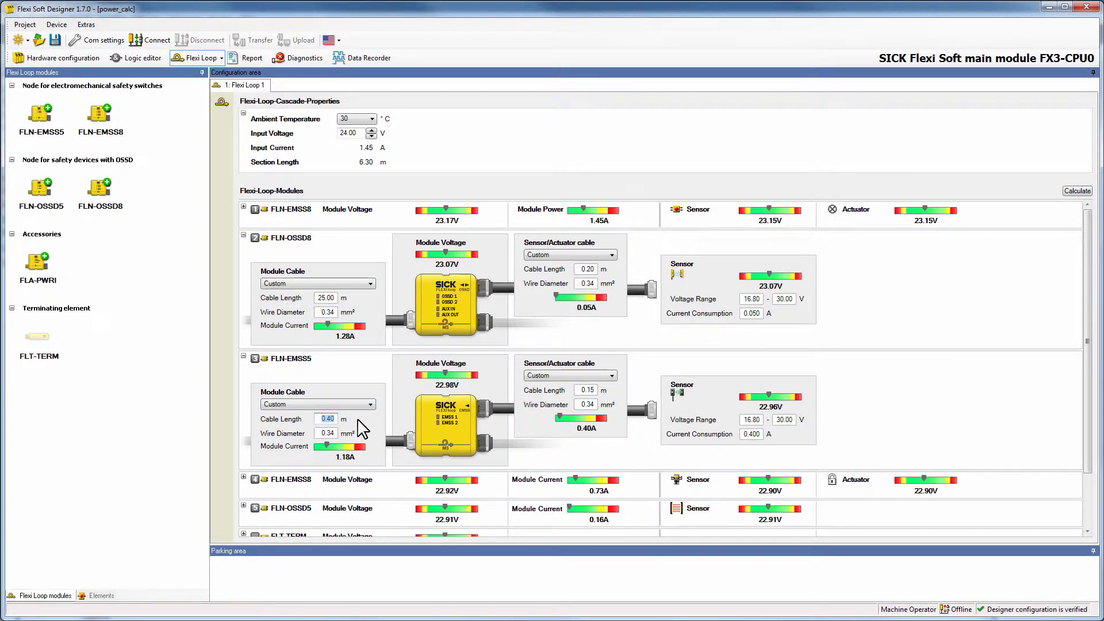
type("25")
key("Tab")
Step: Recalculate the loop's power values and collapse the details of the second and third modules
left_click(1077, 191)
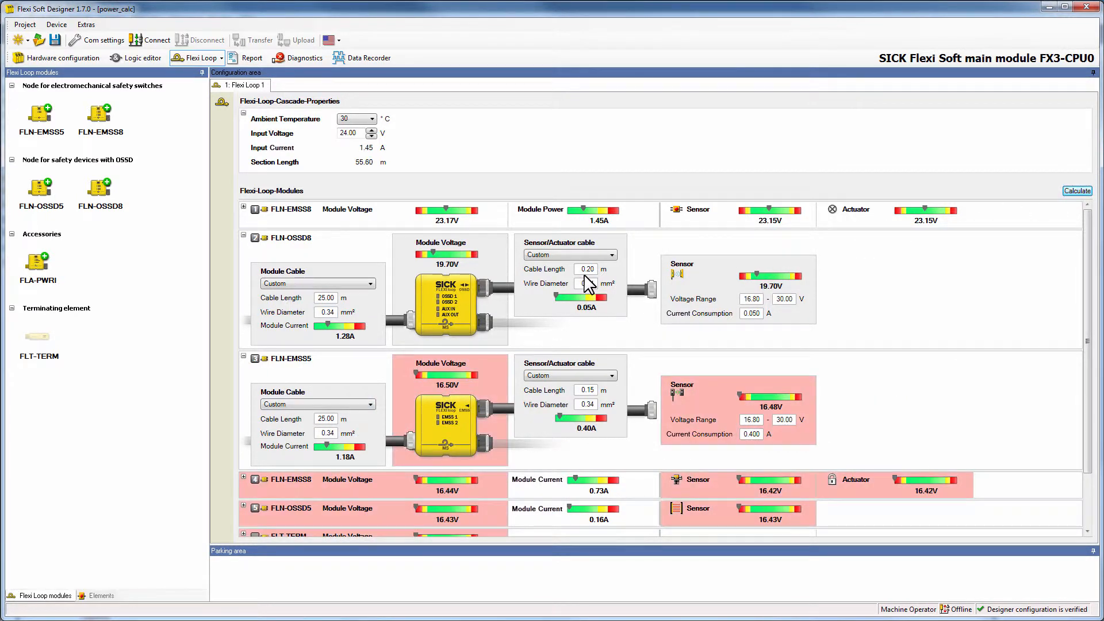
left_click(243, 237)
left_click(244, 266)
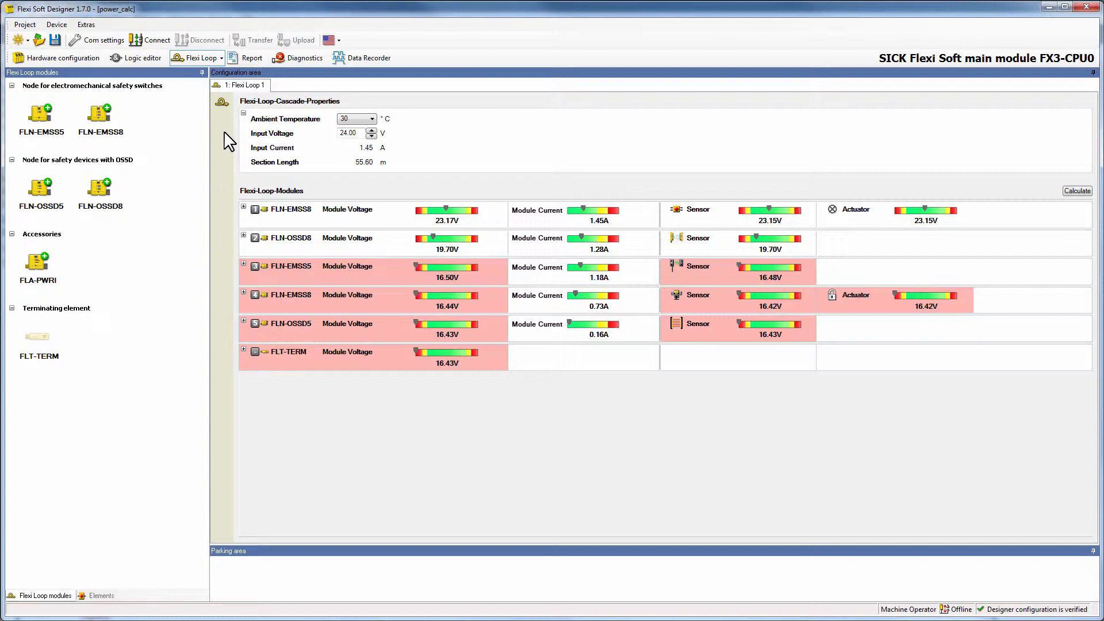
Step: Insert an FLA-PWRI power module into the cascade between FLN-OSSD8 and FLN-EMSS5
left_click(222, 108)
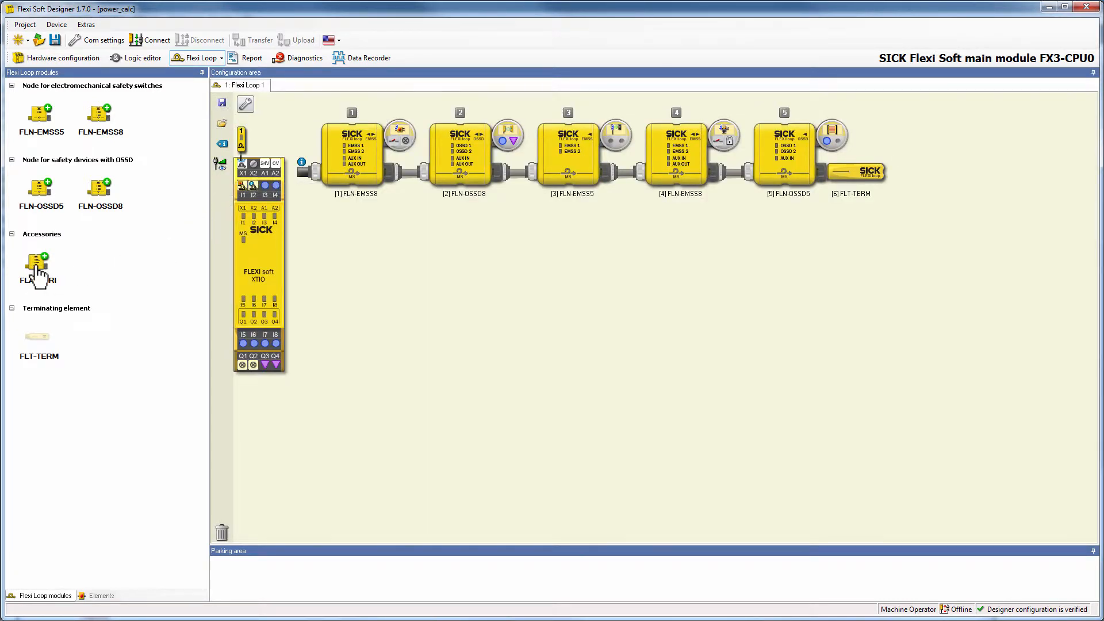
left_click_drag(38, 276, 531, 176)
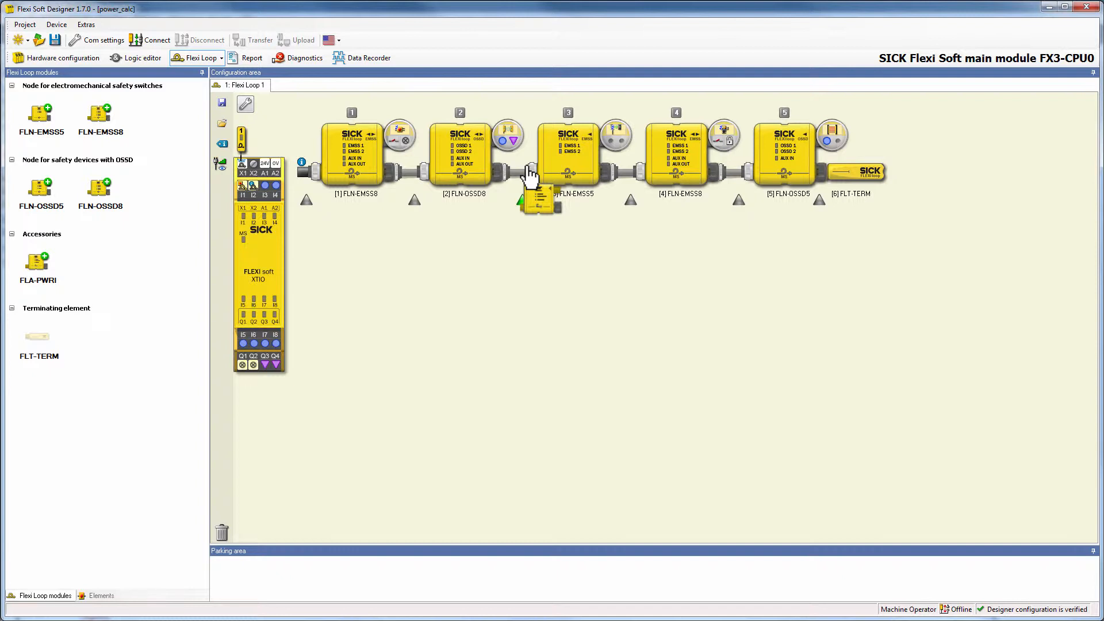
left_click_drag(530, 176, 530, 176)
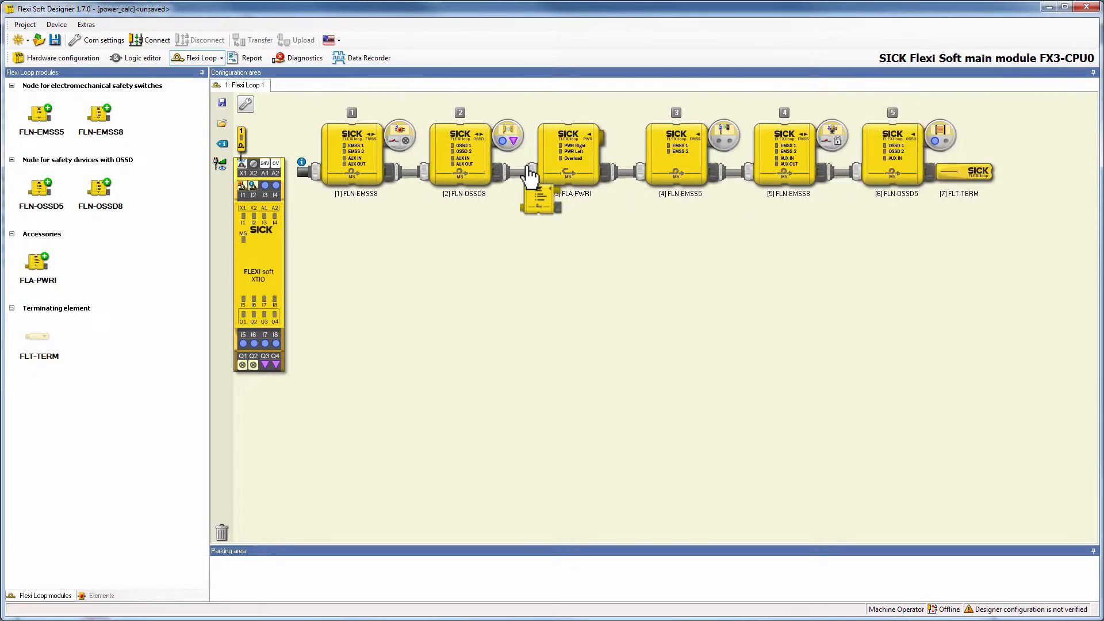
Step: Equip FLA-PWRI with module cable DSL-12 05-G 0M6 C and power supply cable DOL-12 05-G 05M C, and recalculate the loop
left_click(222, 166)
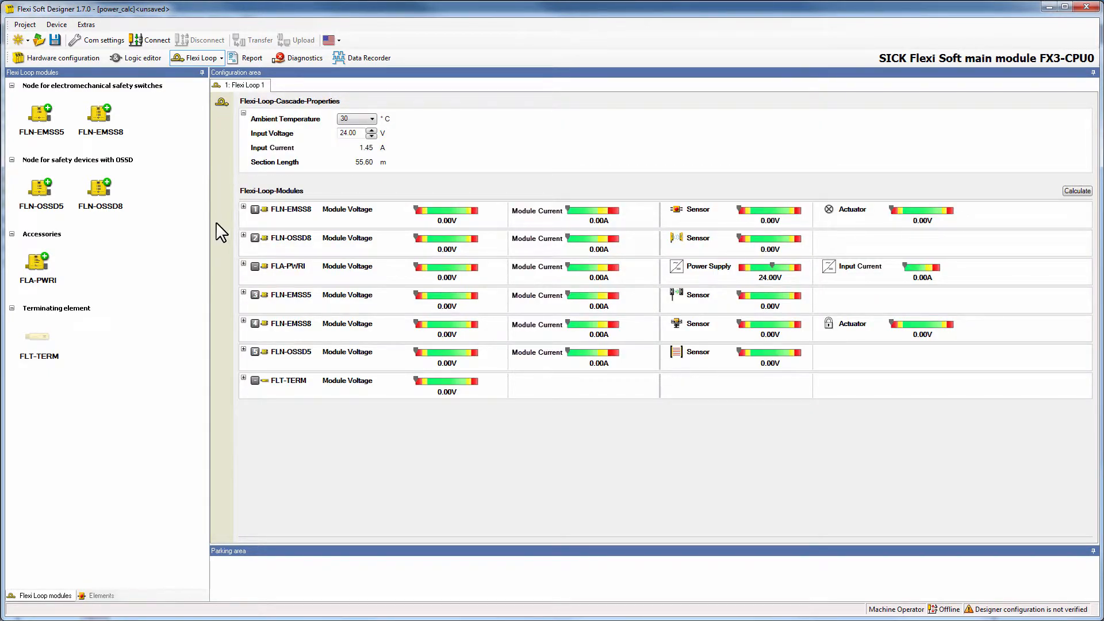
left_click(244, 265)
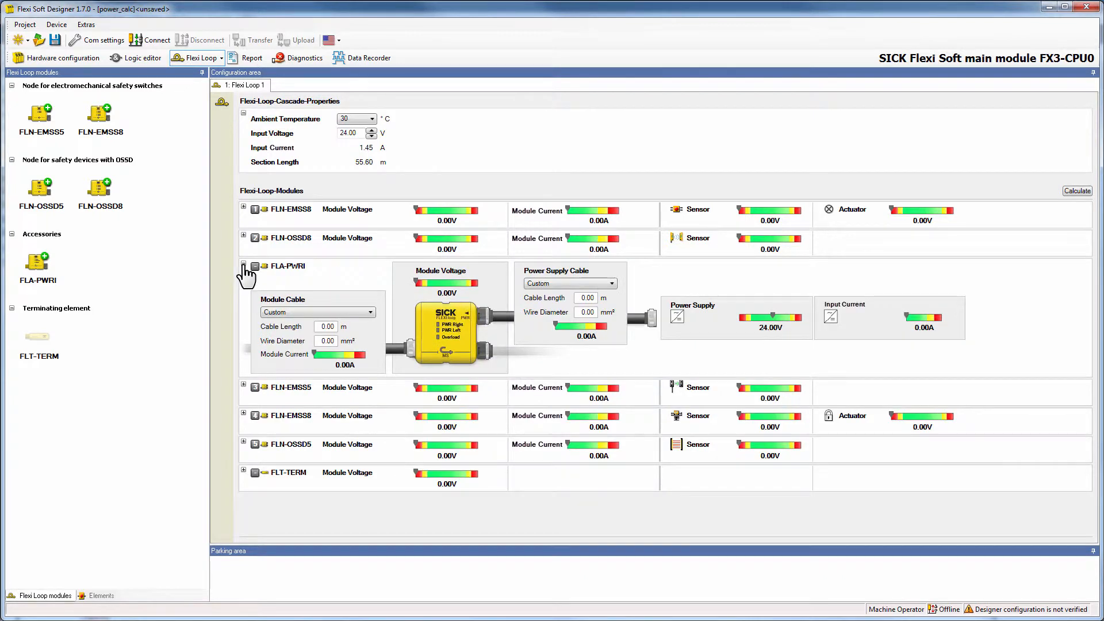
left_click(316, 312)
left_click(312, 322)
left_click(593, 285)
left_click(582, 293)
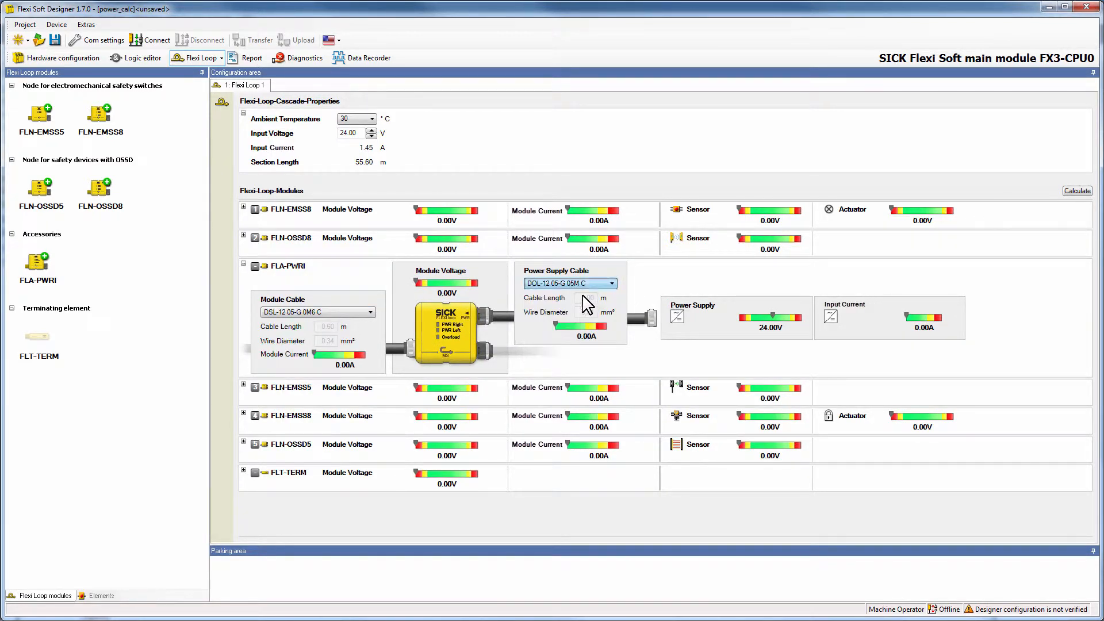
left_click(1079, 192)
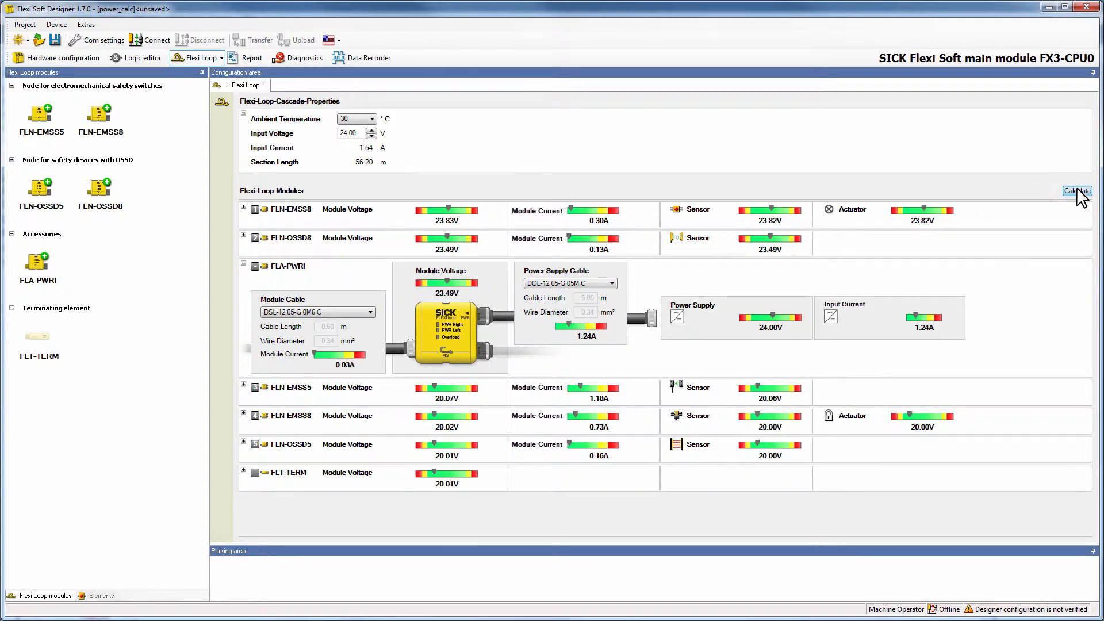
left_click(243, 265)
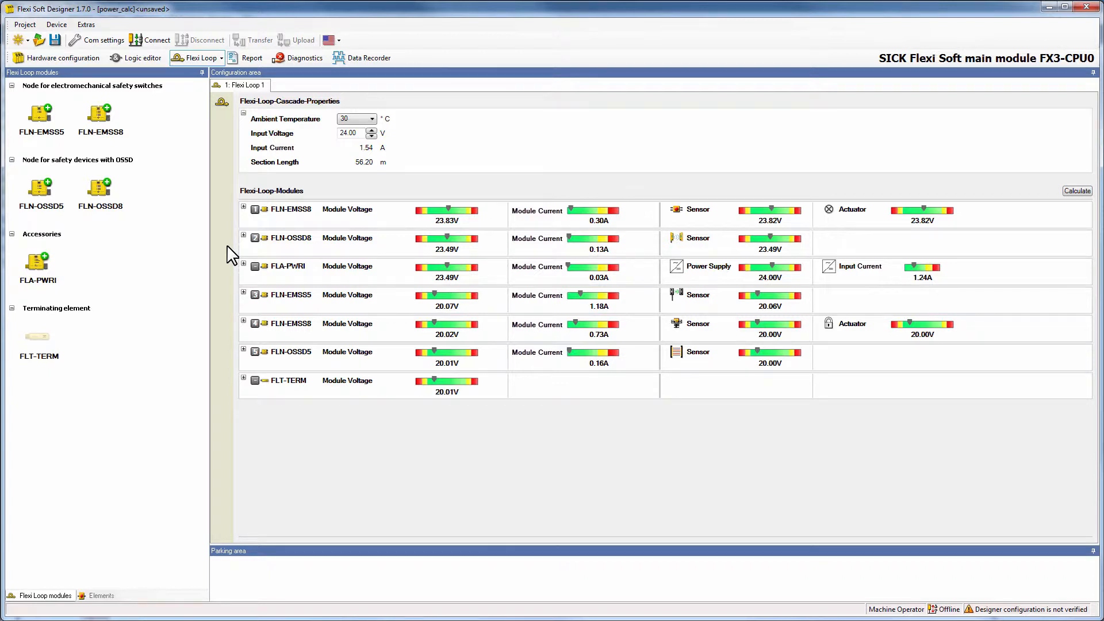
Step: Move FLA-PWRI between FLN-EMSS5 and the second FLN-EMSS8 in the cascade, and recalculate the power values
left_click(222, 103)
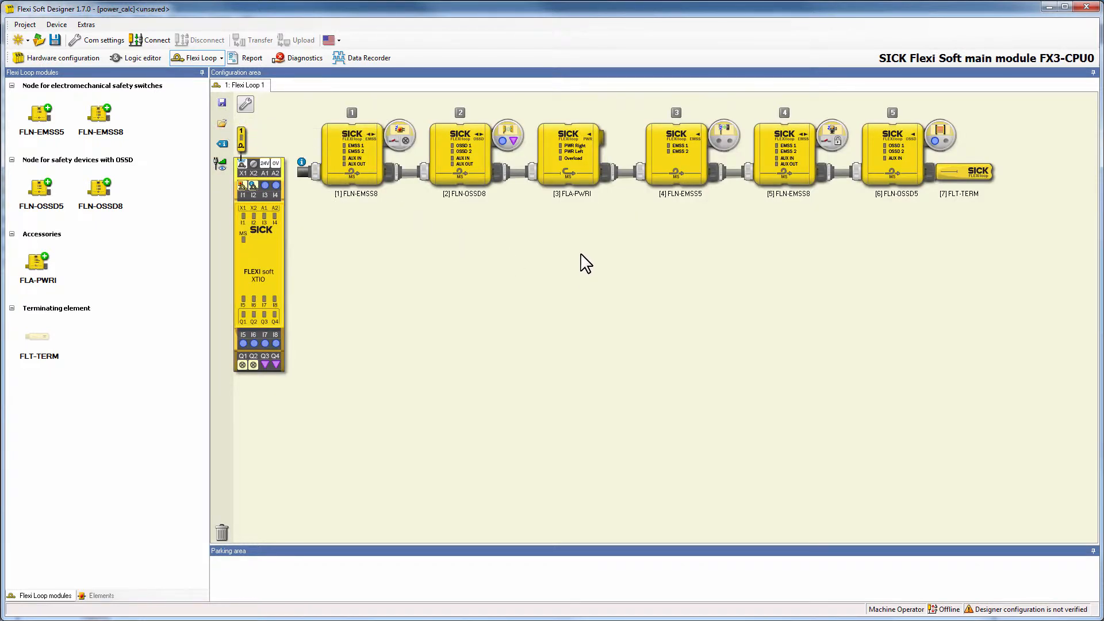
left_click_drag(575, 153, 746, 169)
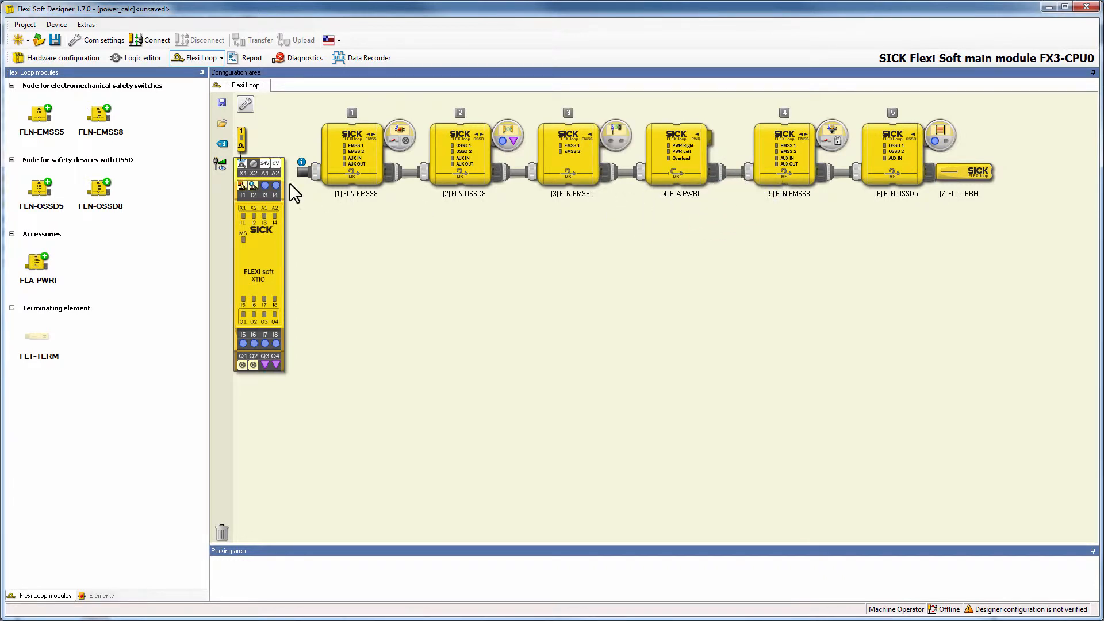
left_click(221, 166)
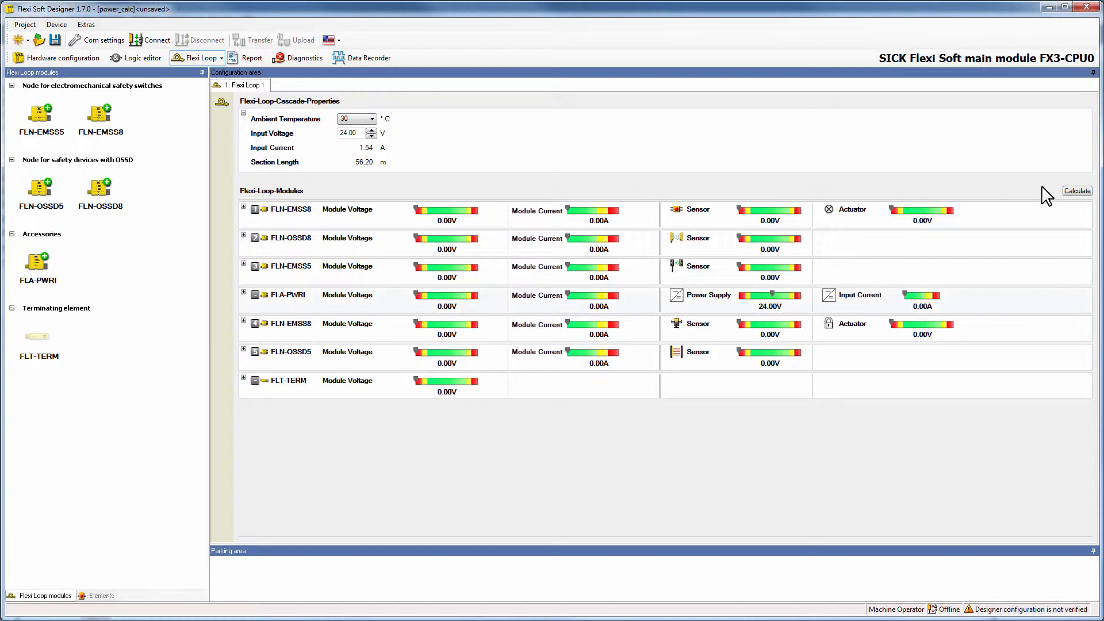
left_click(1077, 192)
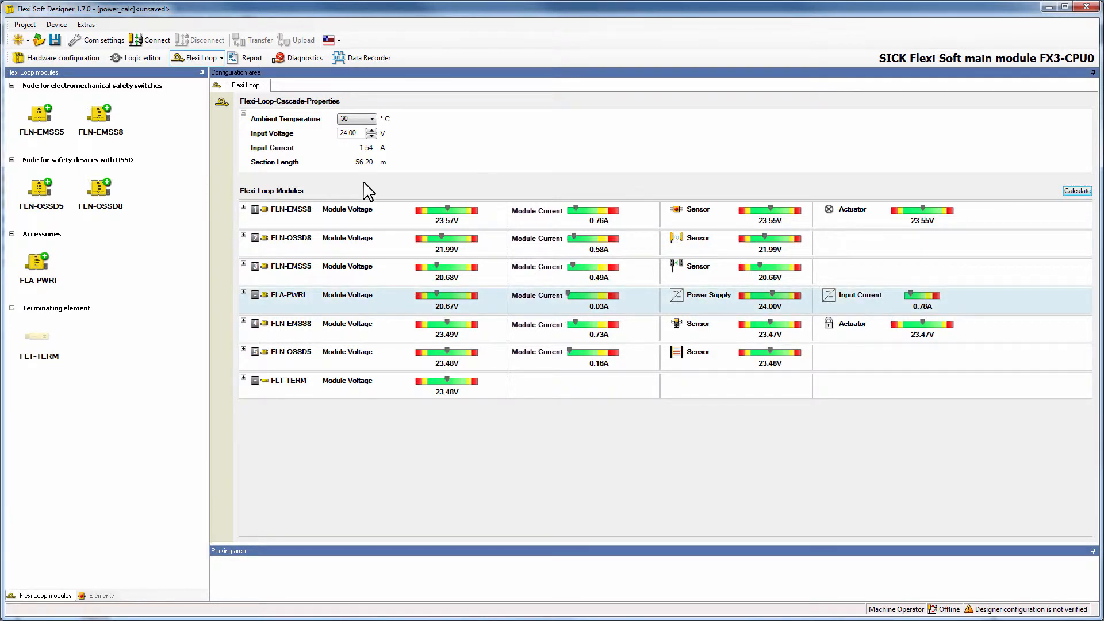
Step: Move FLA-PWRI between the second FLN-EMSS8 and FLN-OSSD5 in the cascade, and recalculate the power values
left_click(223, 109)
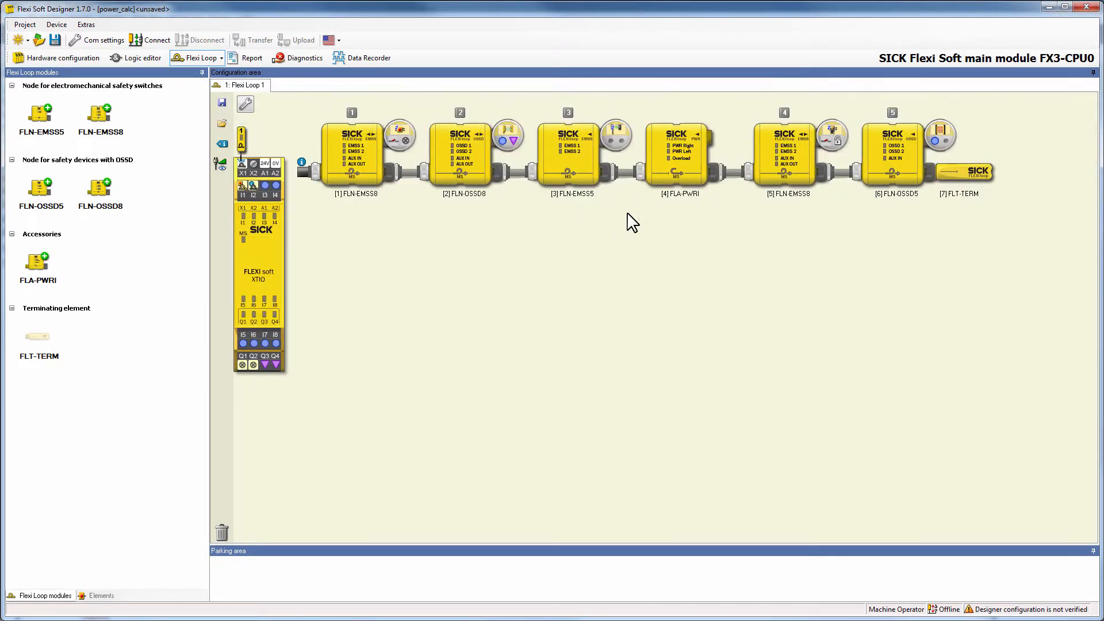
left_click_drag(674, 172, 851, 202)
left_click(220, 168)
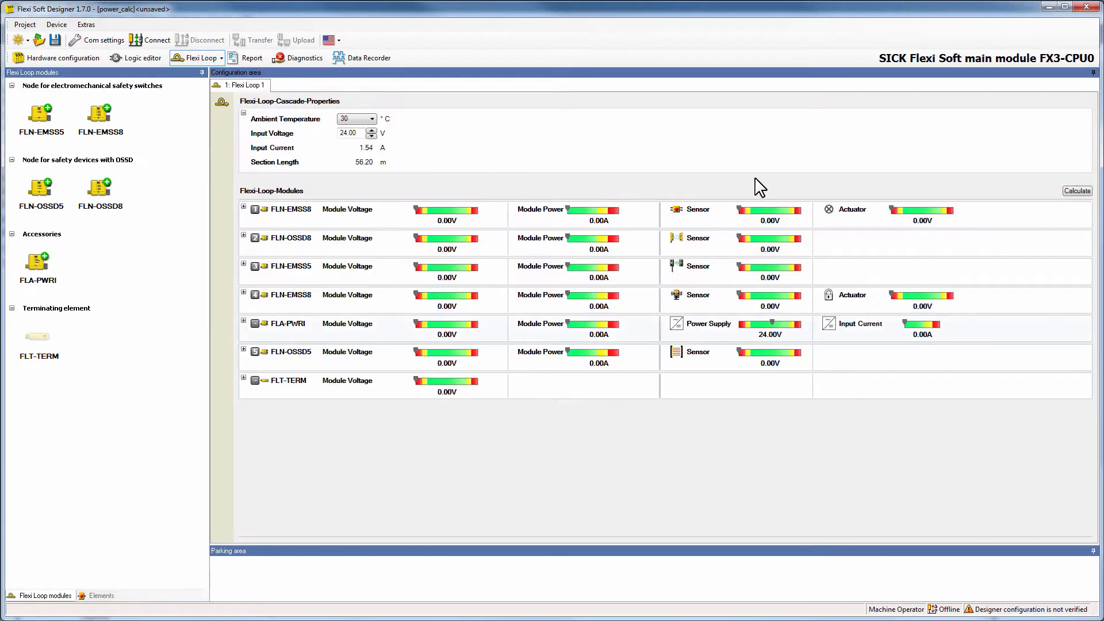
left_click(1076, 192)
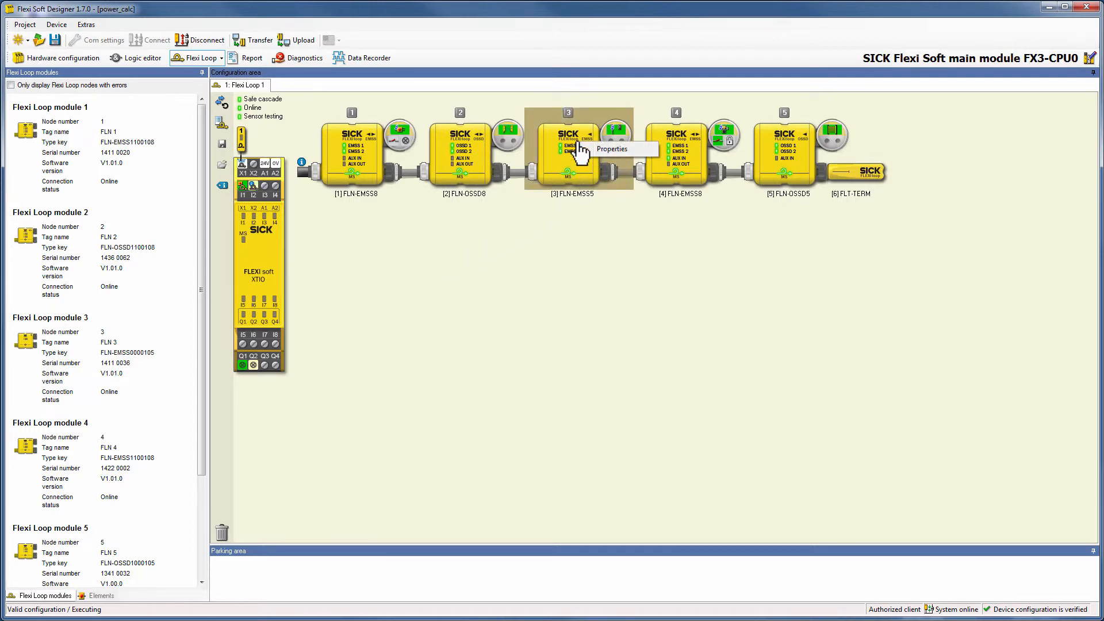
Step: Read the actual module voltage of node 3, FLN-EMSS5, from its BOM info in the online cascade
left_click(596, 148)
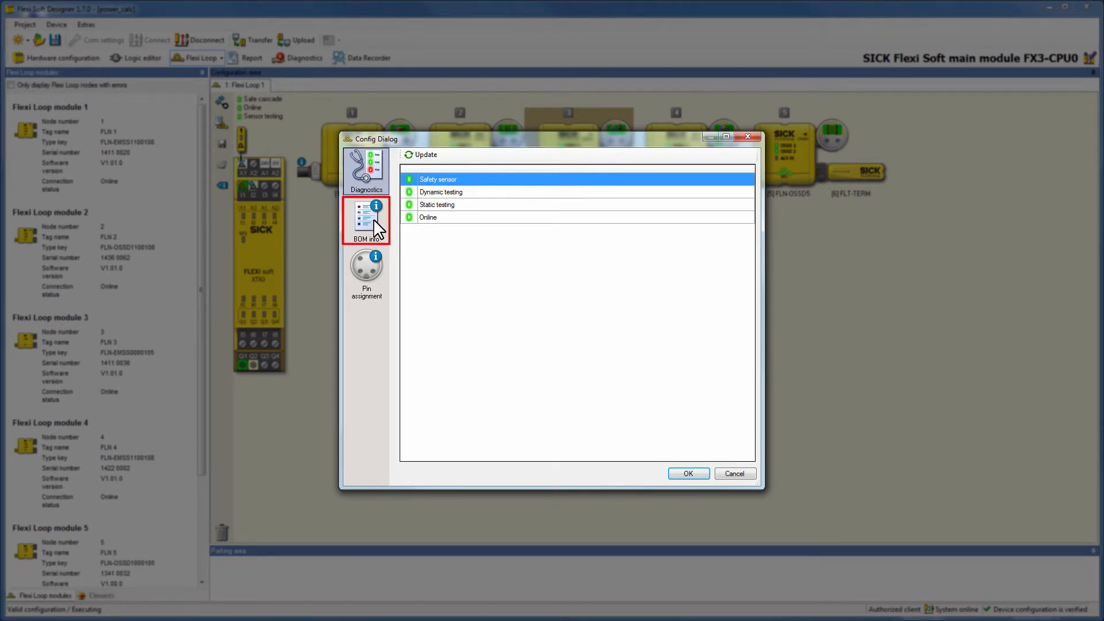
left_click(371, 221)
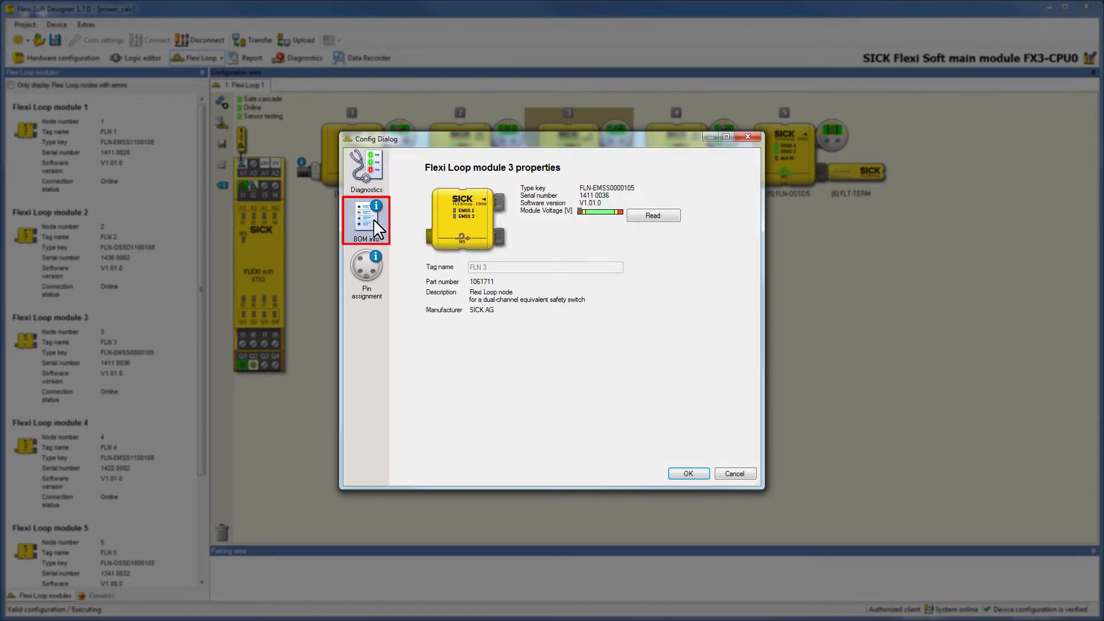
left_click(674, 219)
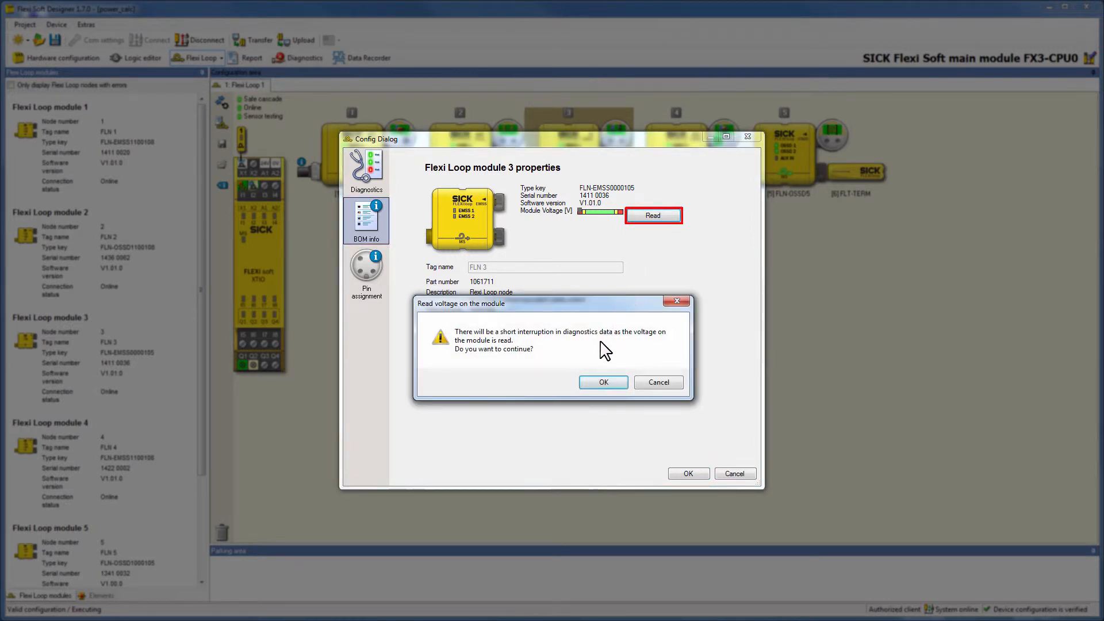
left_click(604, 383)
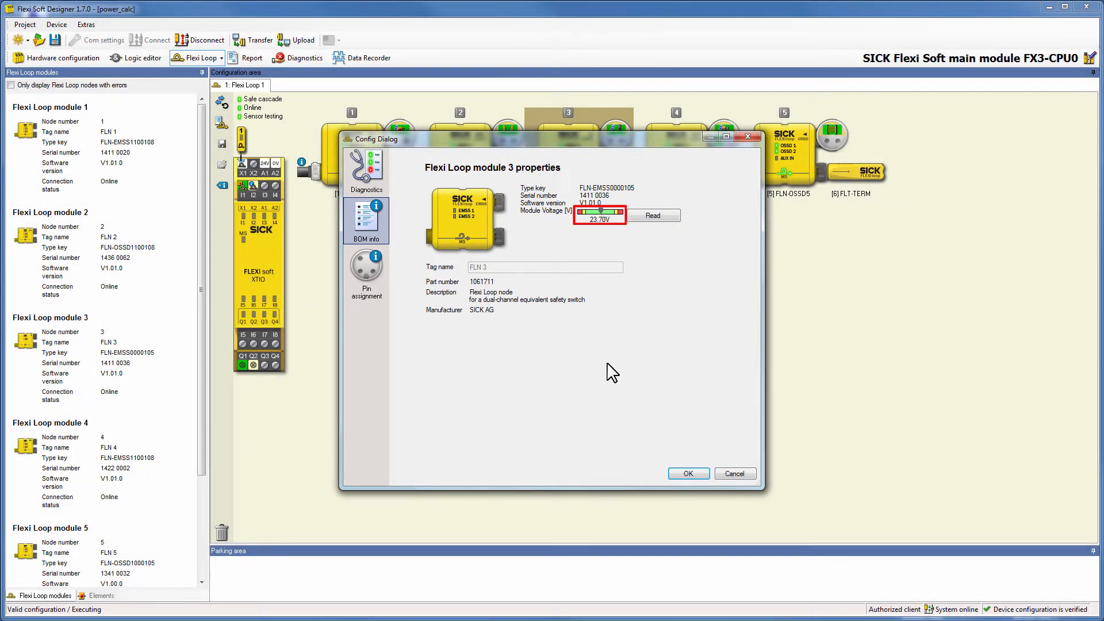
left_click(685, 472)
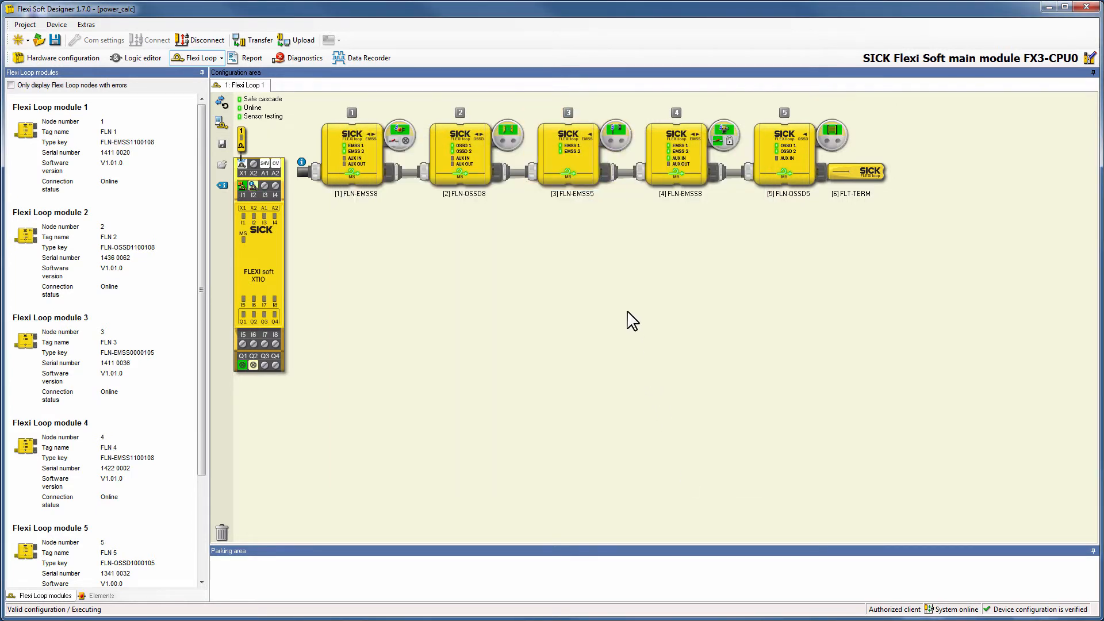
Step: Read the actual module voltage of the FLT-TERM terminator at the end of the online cascade
right_click(864, 178)
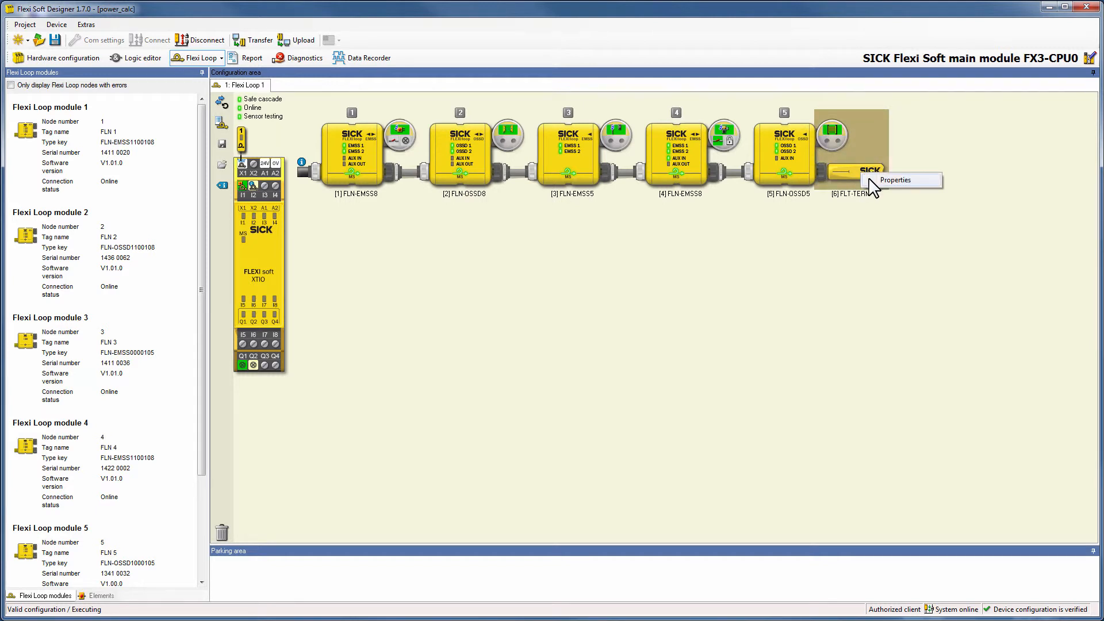
left_click(870, 178)
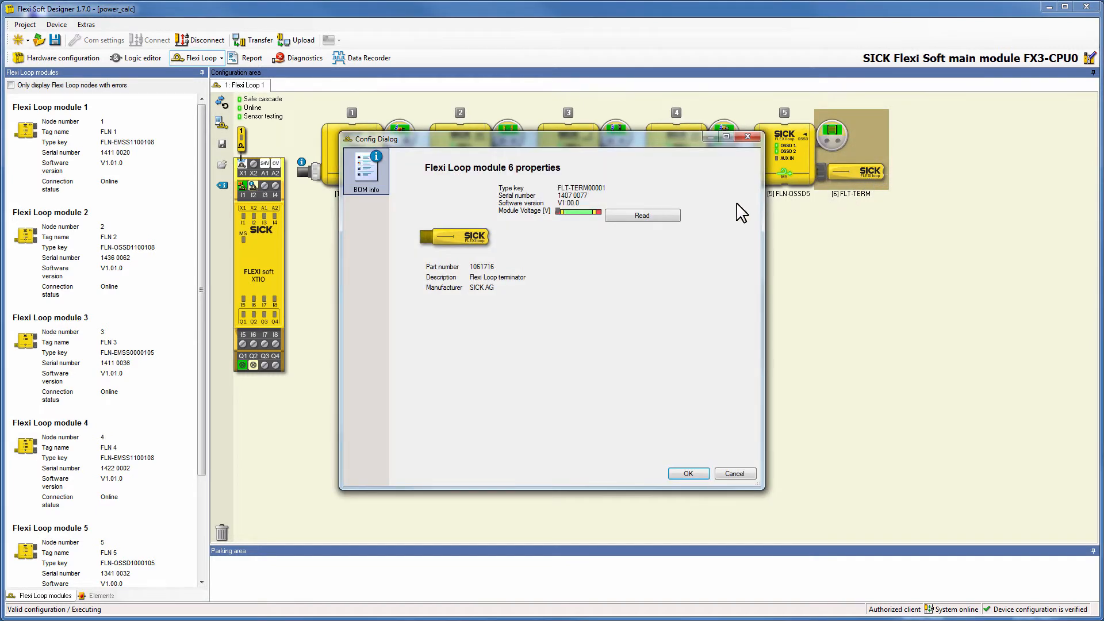
left_click(651, 217)
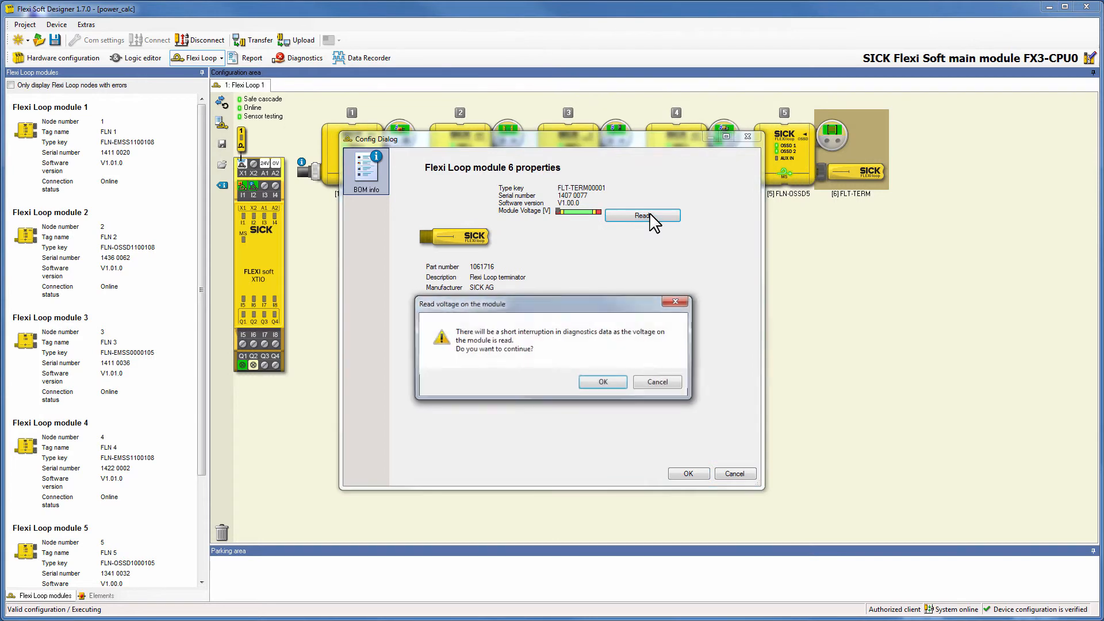
left_click(612, 381)
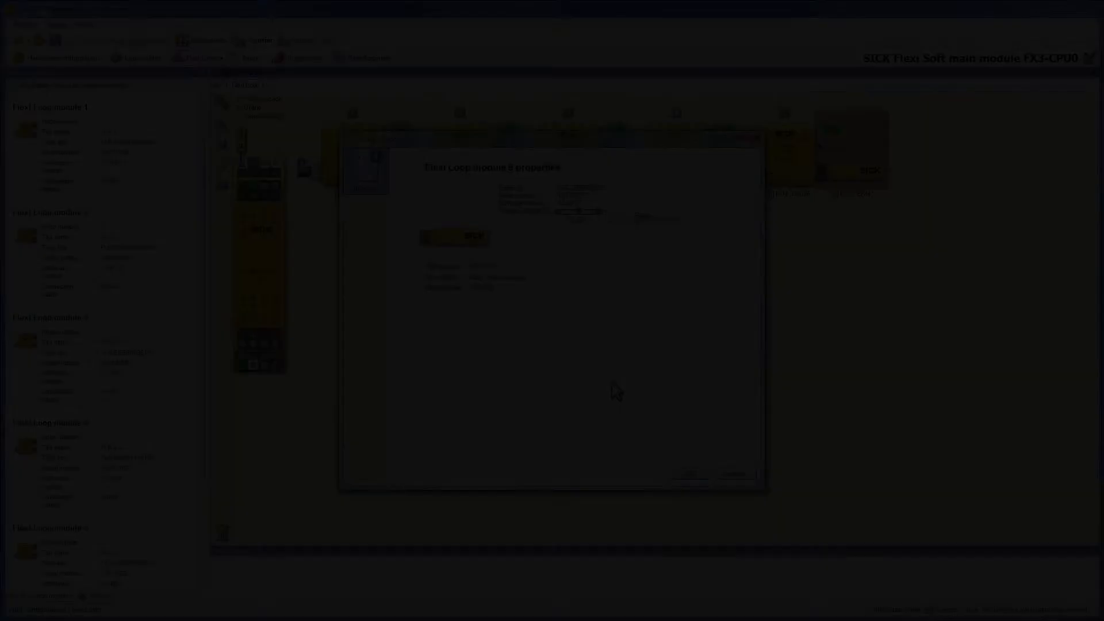